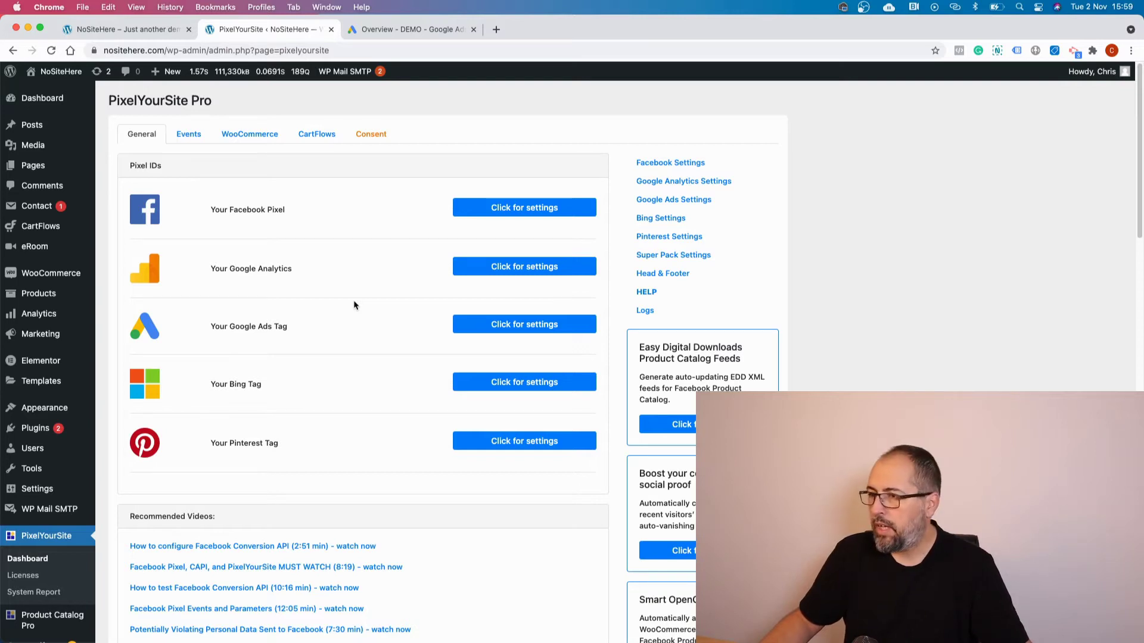
Step: Reveal PixelYourSite's empty Google Ads Tag field, then switch to the Google Ads account
click(486, 319)
scroll(367, 329, down, 4)
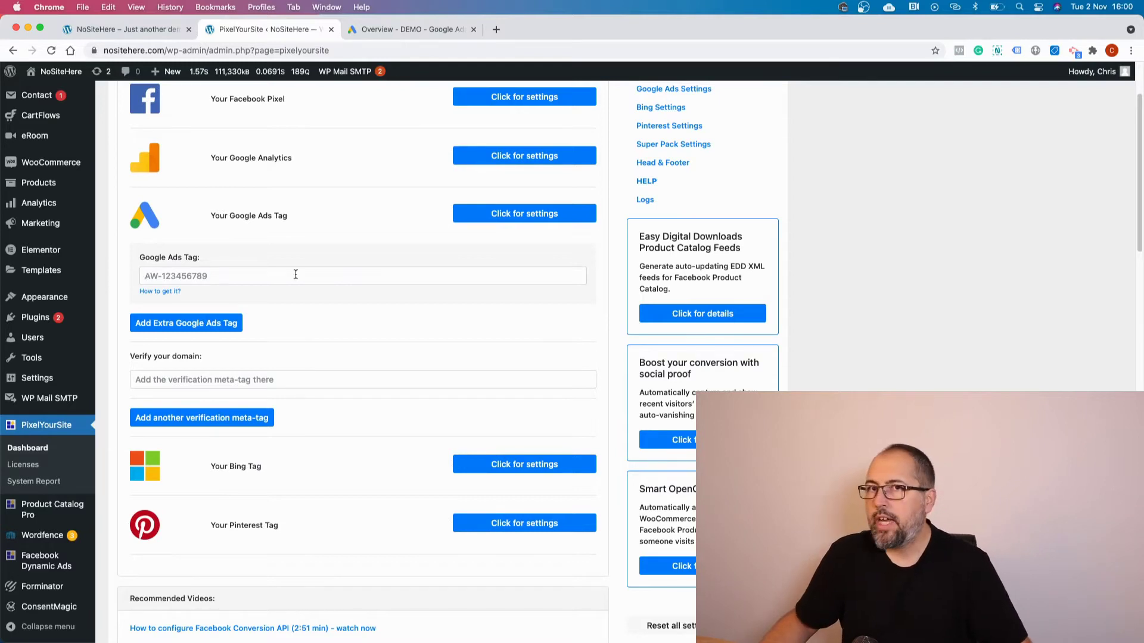
click(408, 29)
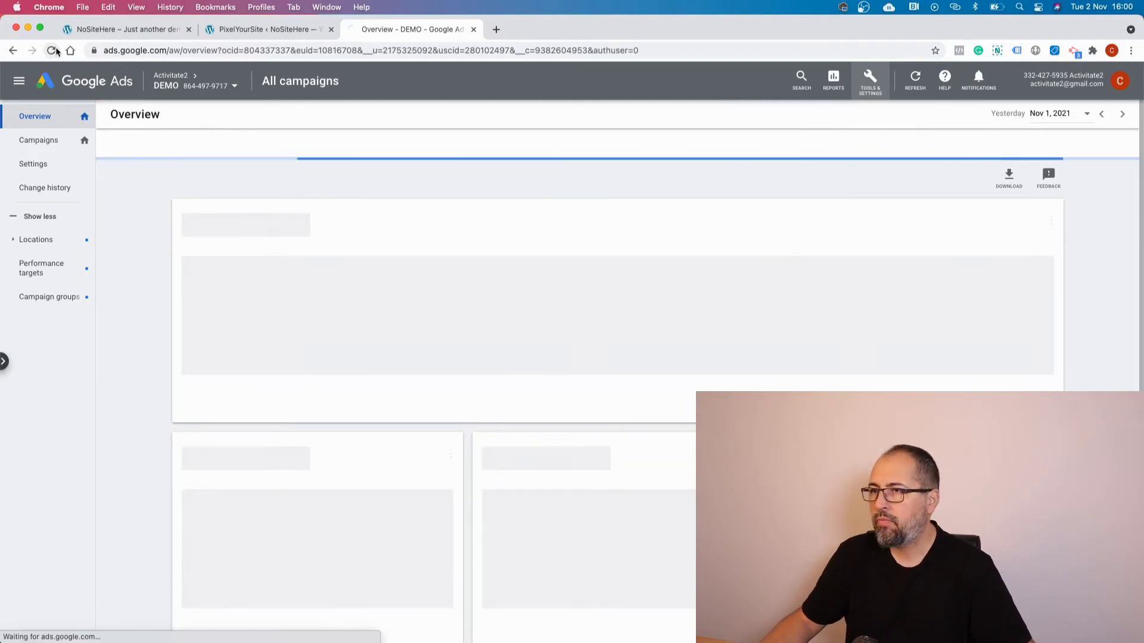
Step: From Tools & Settings' Audience manager, start setting up a Google Ads tag data source
click(868, 86)
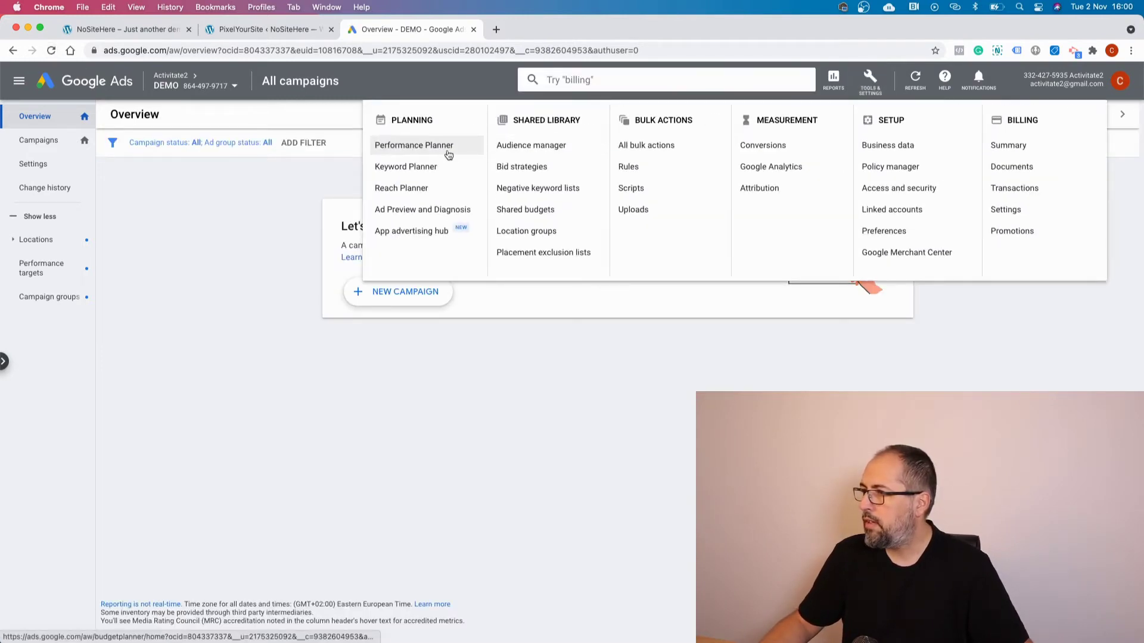
click(505, 153)
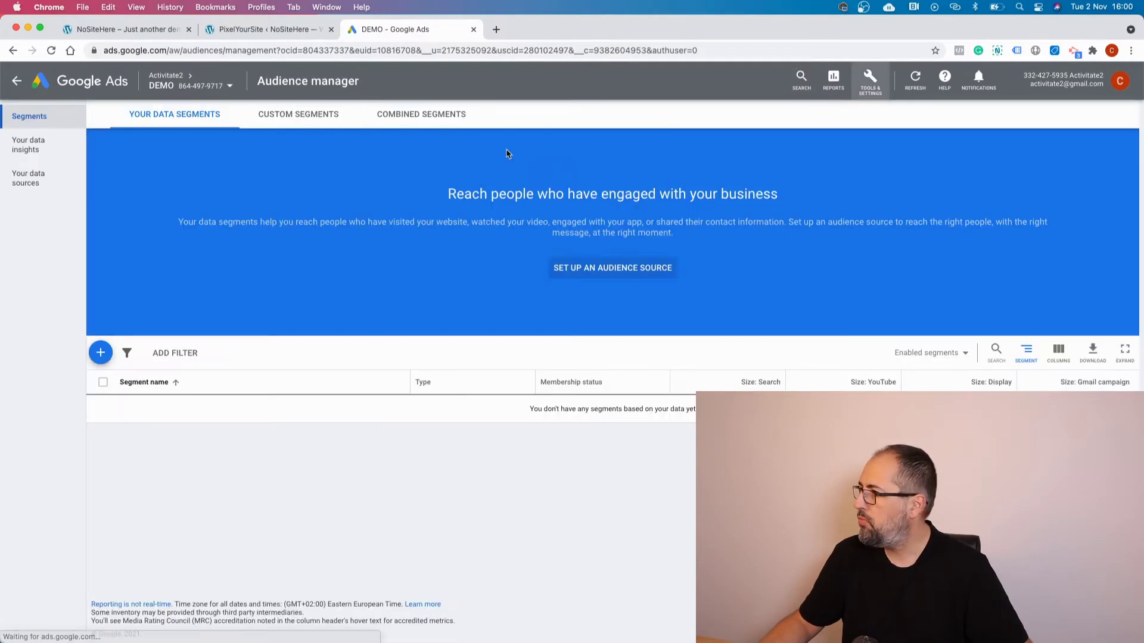
click(591, 269)
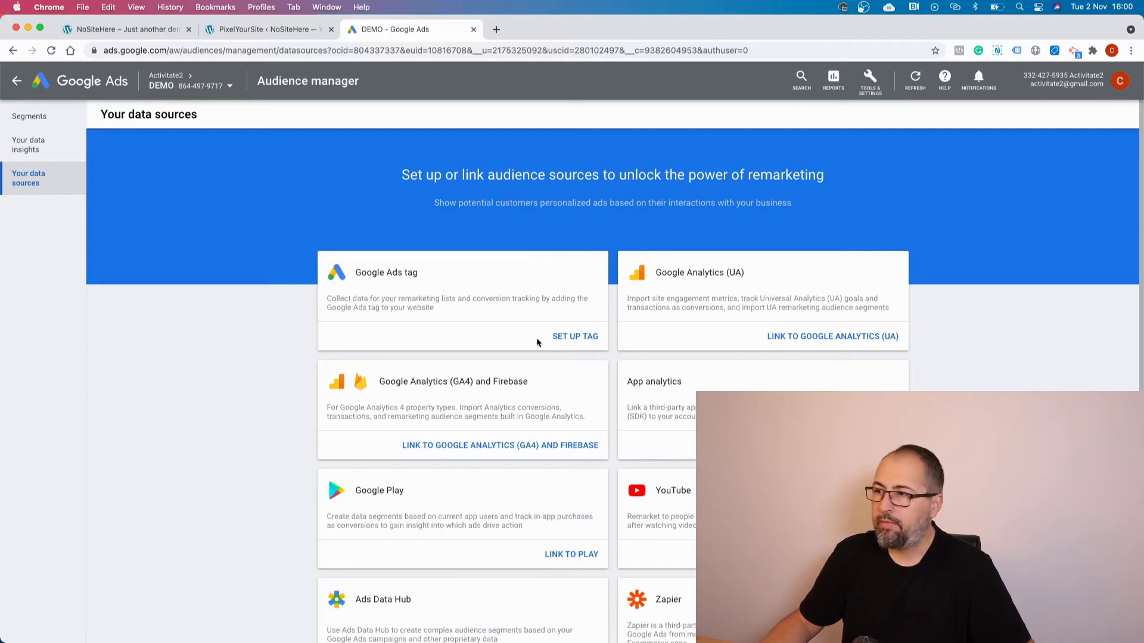
click(554, 336)
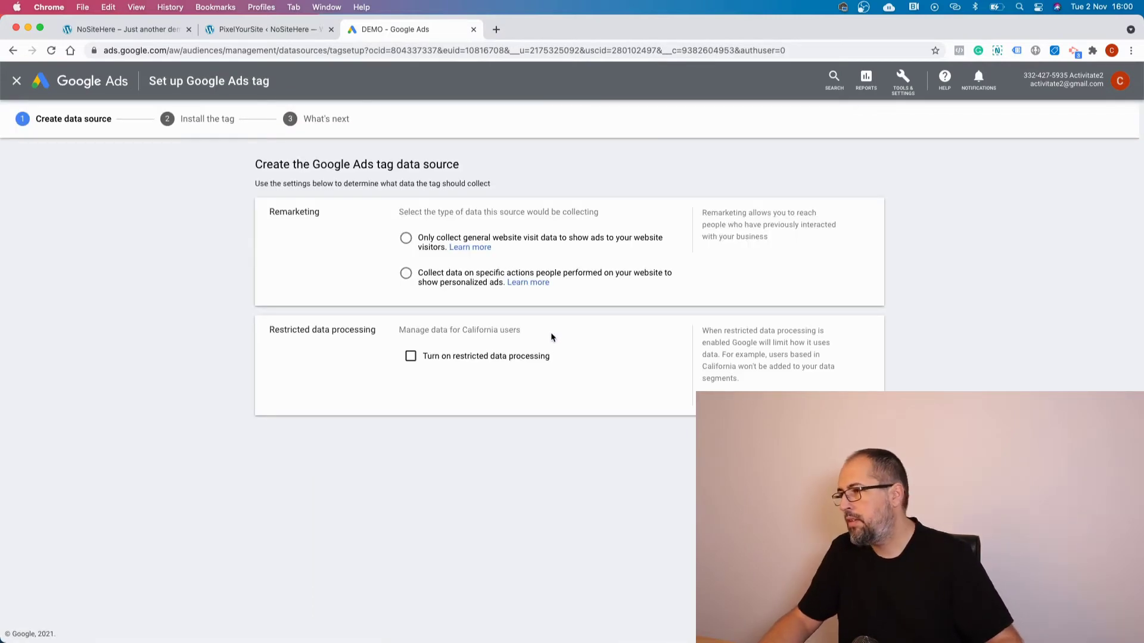
Step: Set the tag to collect specific-action data for a Real estate business, then save and continue
click(406, 274)
scroll(344, 331, down, 3)
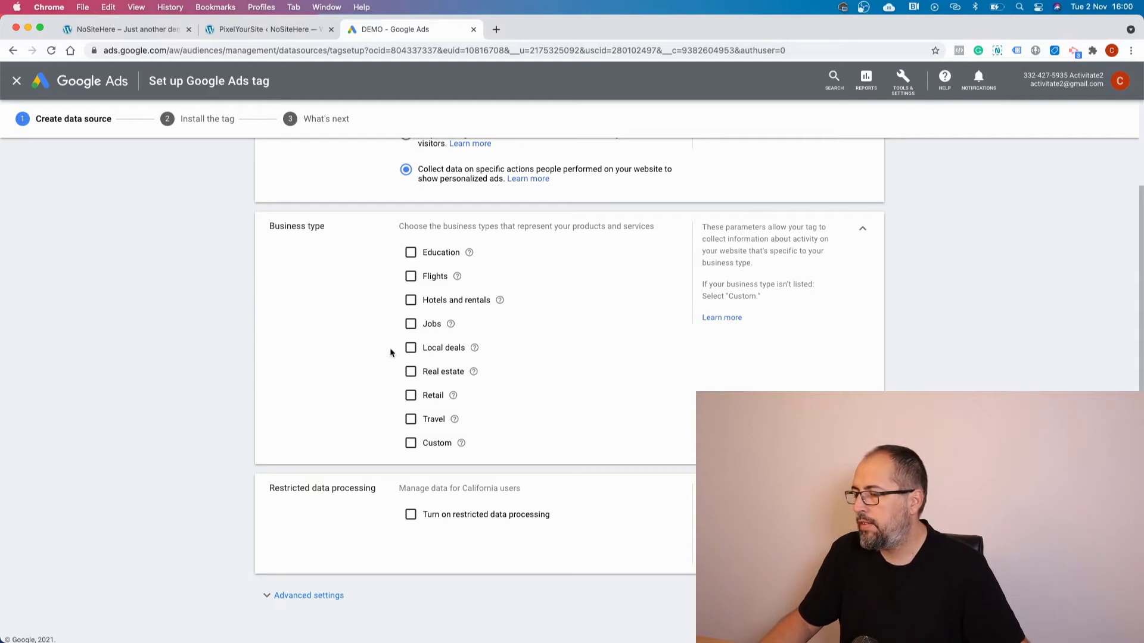
click(410, 372)
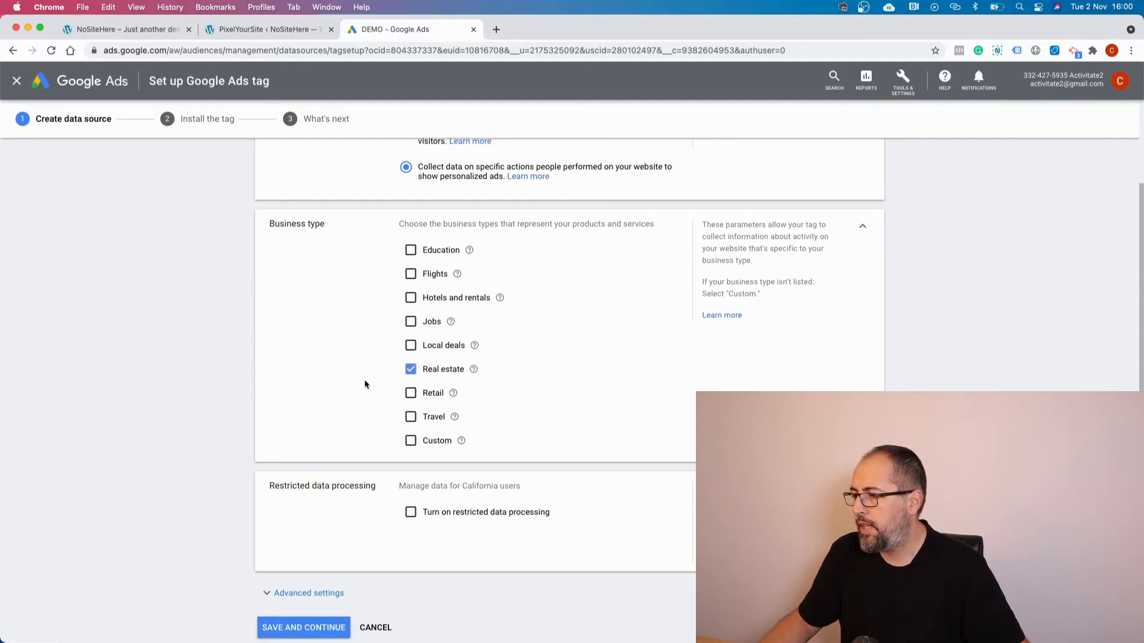
scroll(365, 384, down, 1)
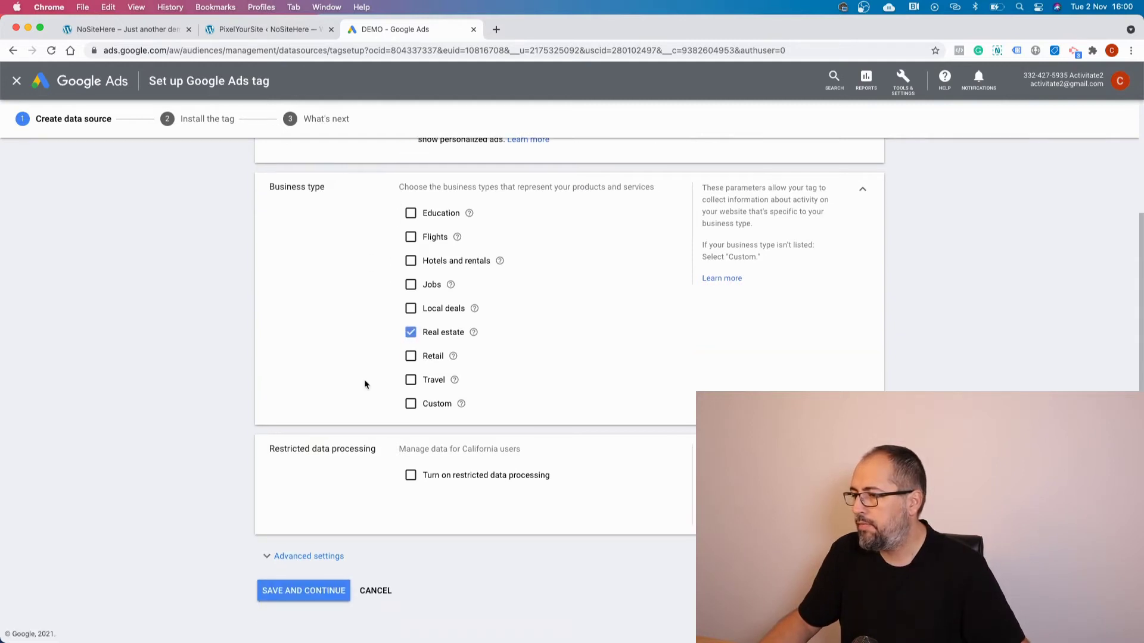
click(327, 598)
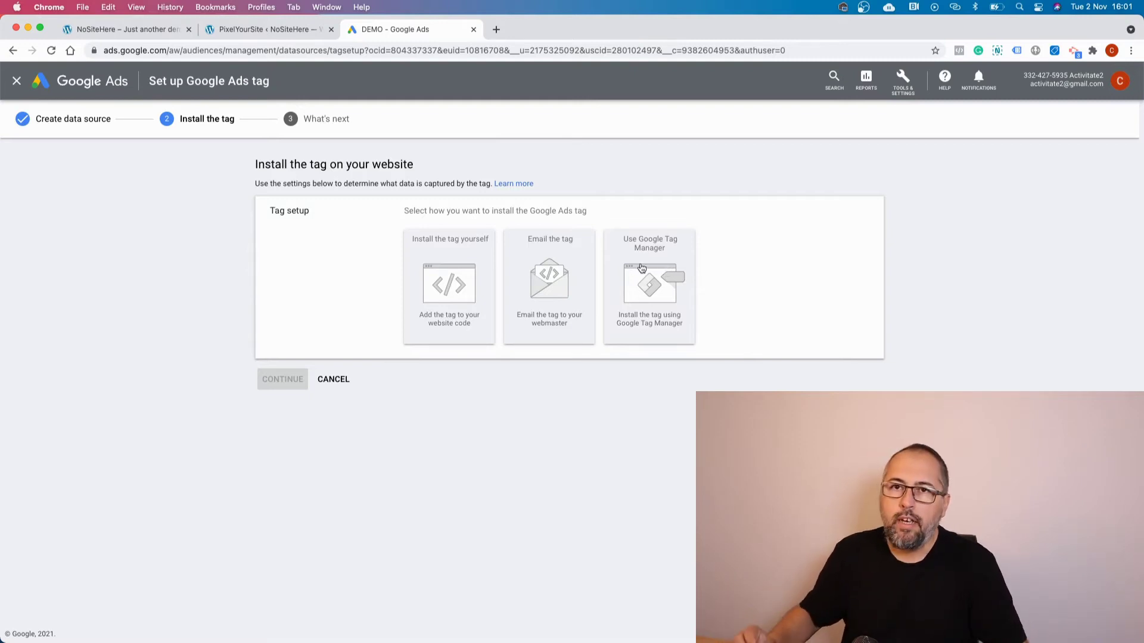
click(429, 267)
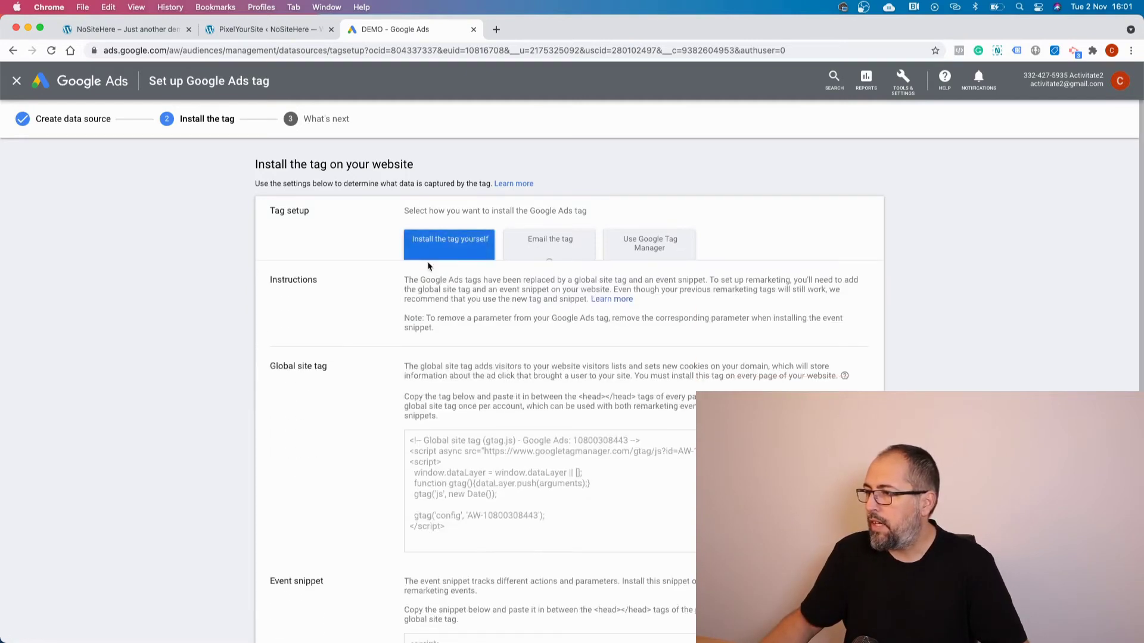
scroll(487, 373, down, 2)
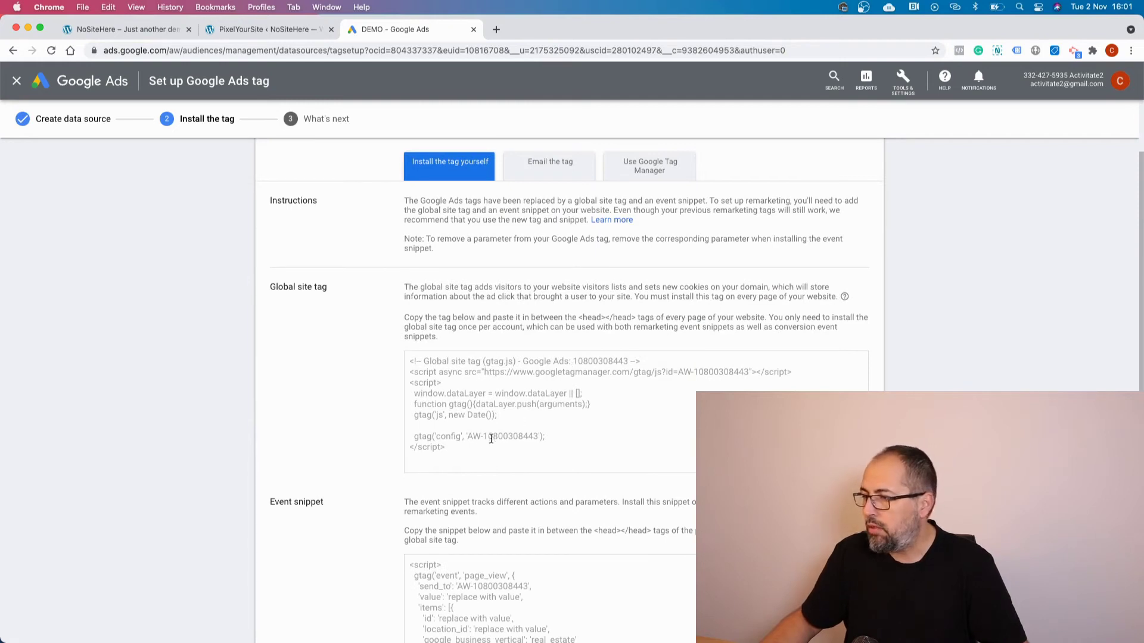
drag(467, 436, 538, 437)
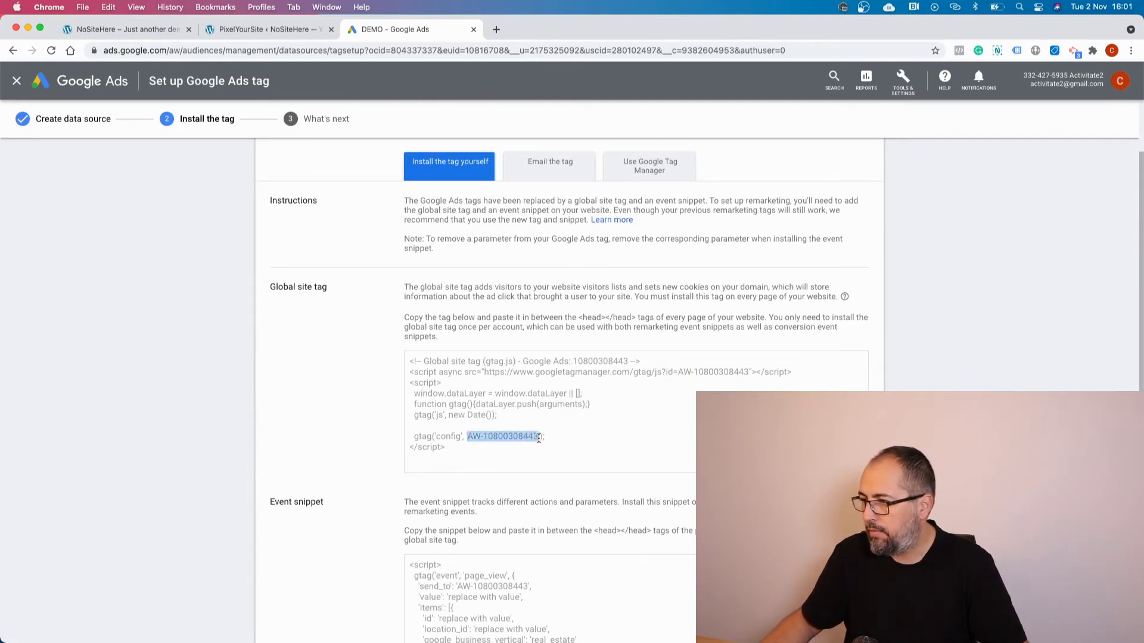
right_click(521, 436)
click(539, 456)
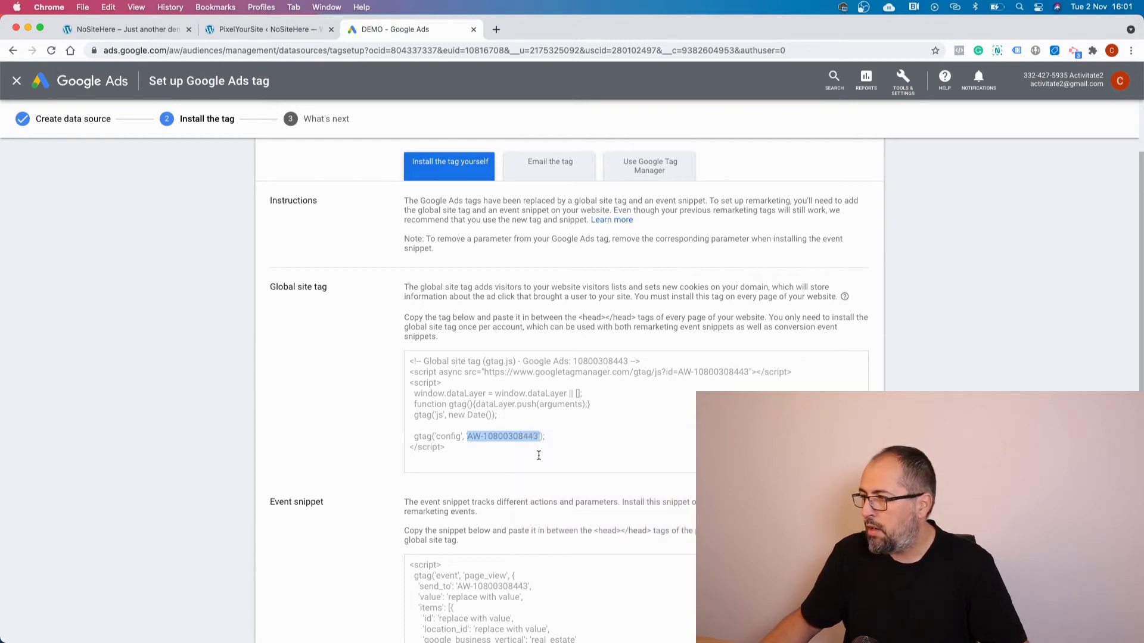
click(658, 166)
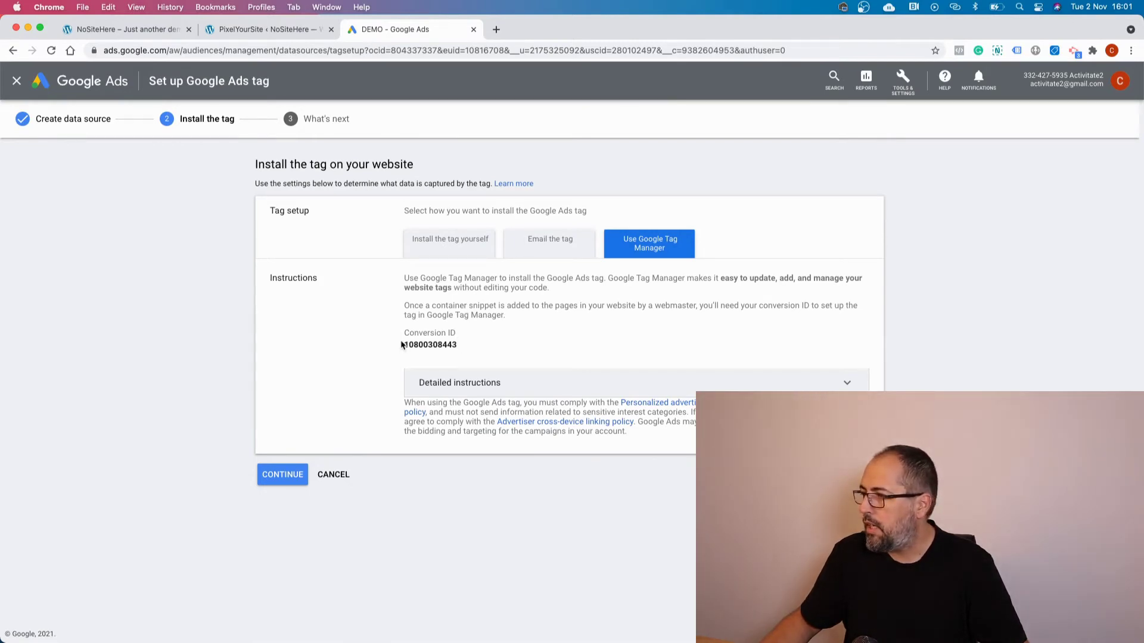
click(439, 243)
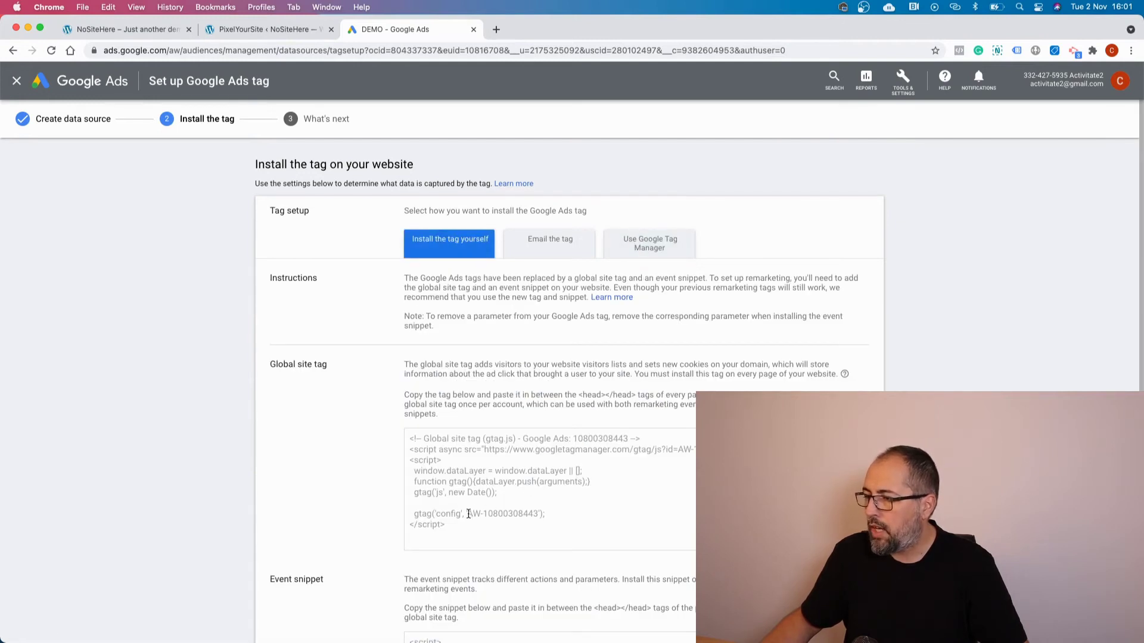
drag(469, 514, 530, 515)
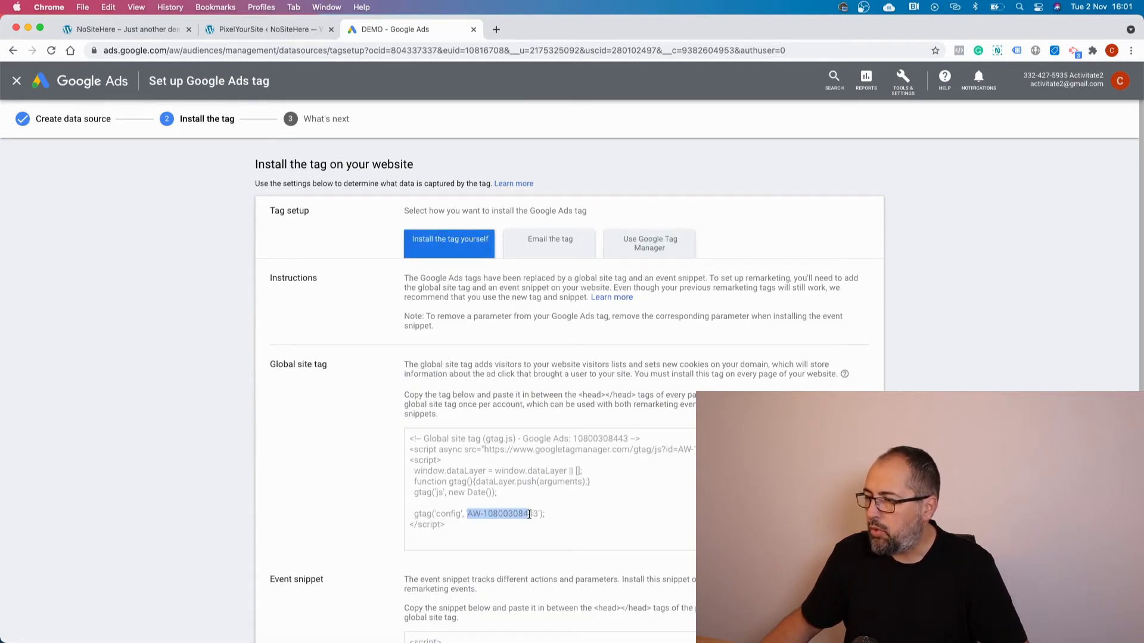
right_click(524, 515)
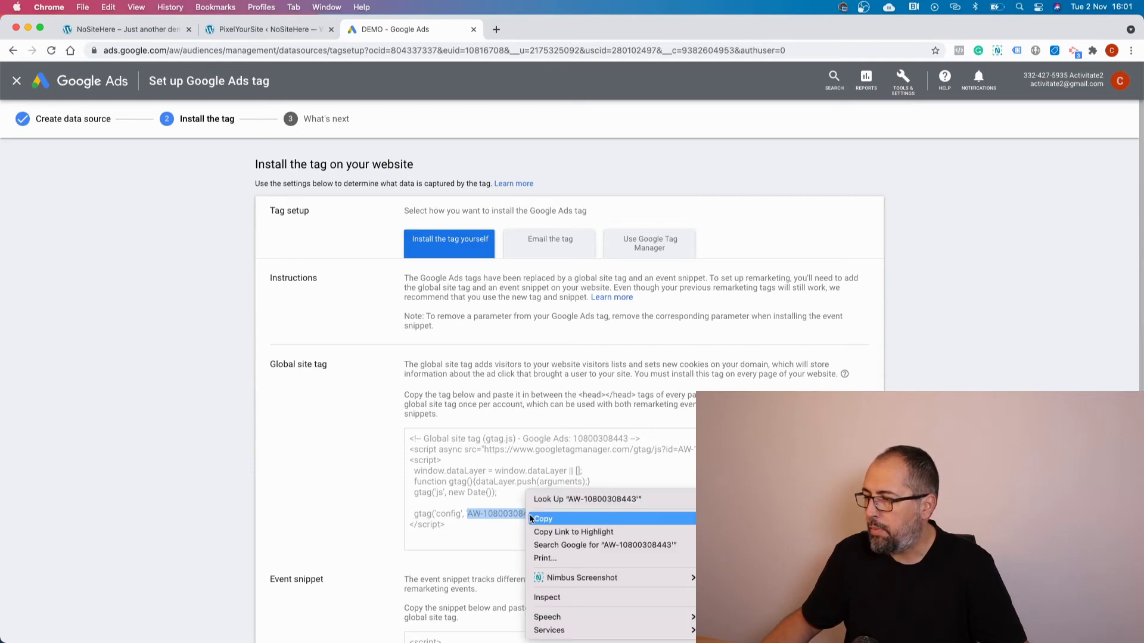
click(539, 518)
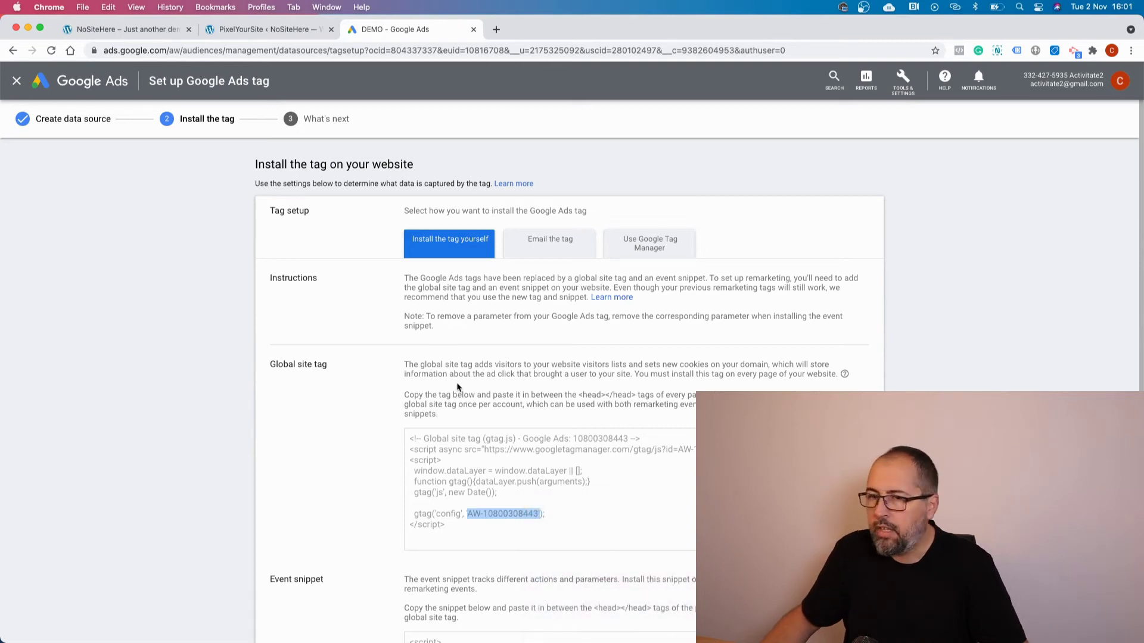
Step: Continue past the installation step and finish the Google Ads tag setup
scroll(458, 386, down, 5)
click(283, 591)
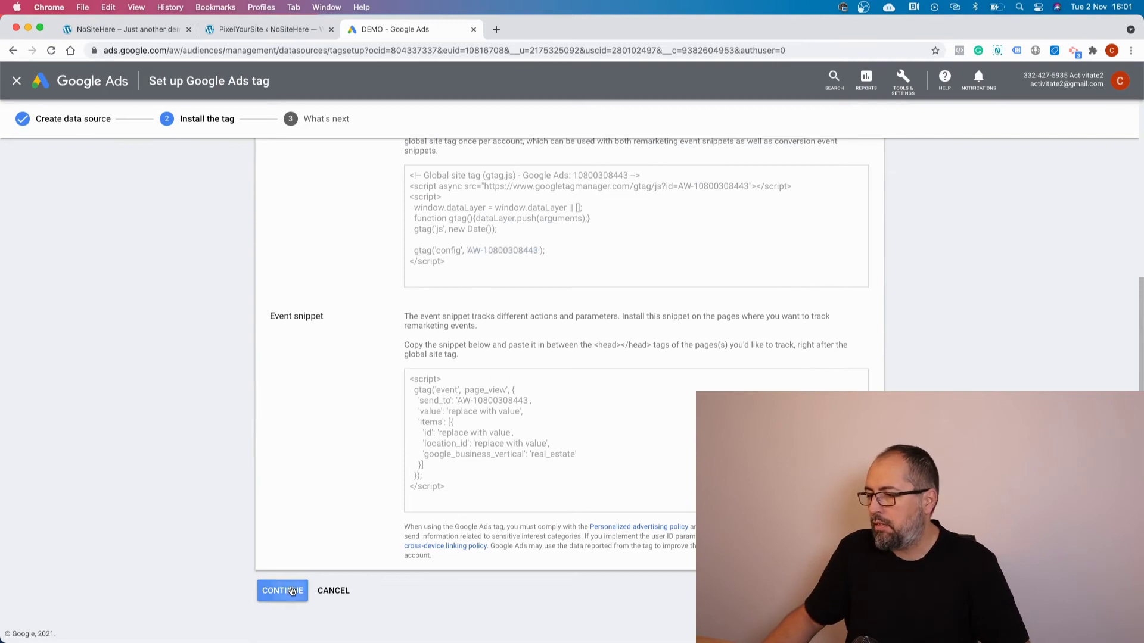
click(271, 249)
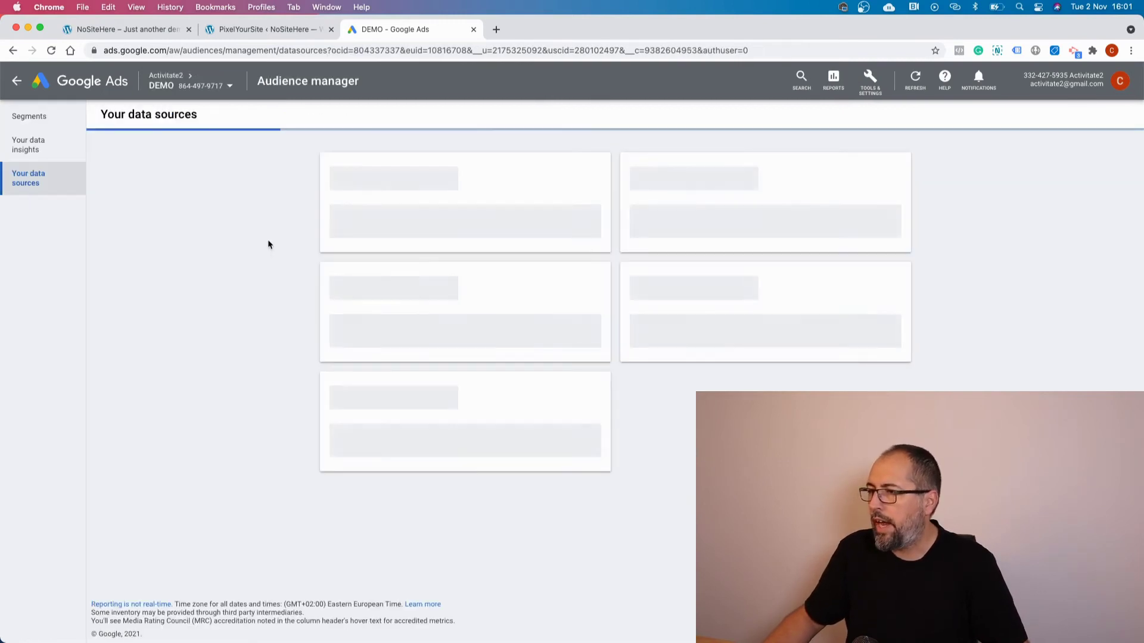
click(122, 35)
click(225, 36)
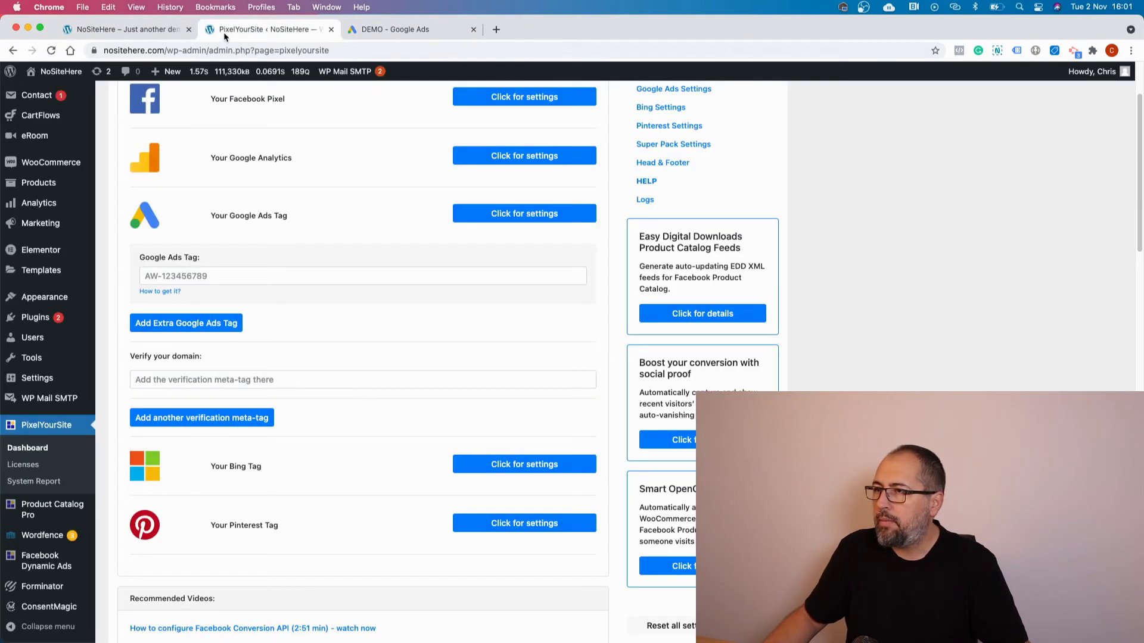
click(321, 274)
right_click(319, 275)
click(349, 366)
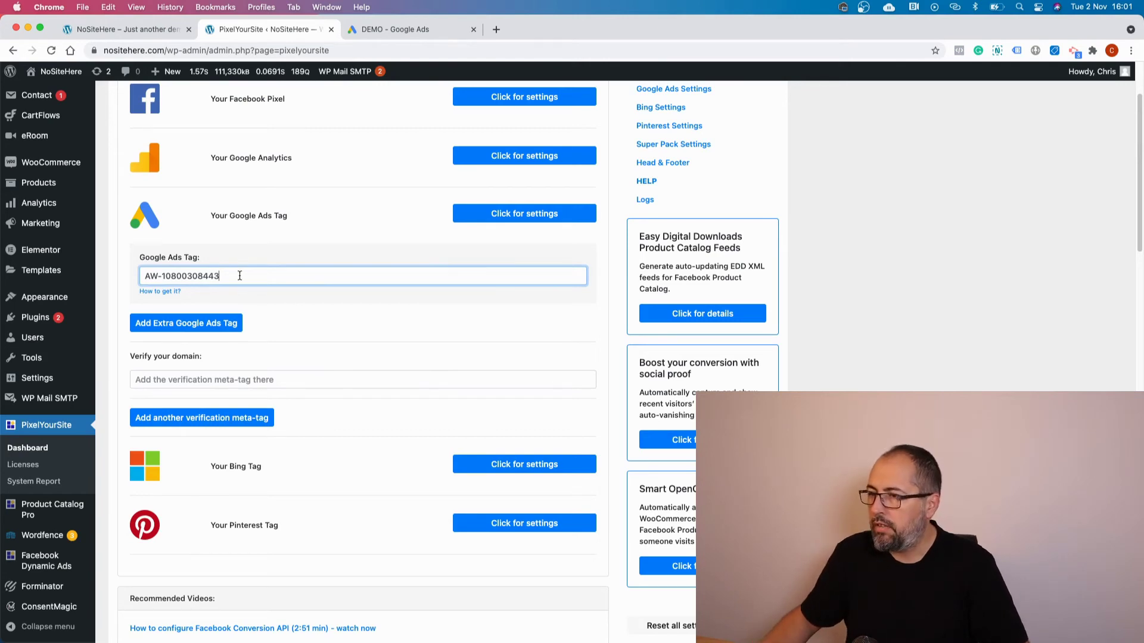
scroll(367, 357, down, 20)
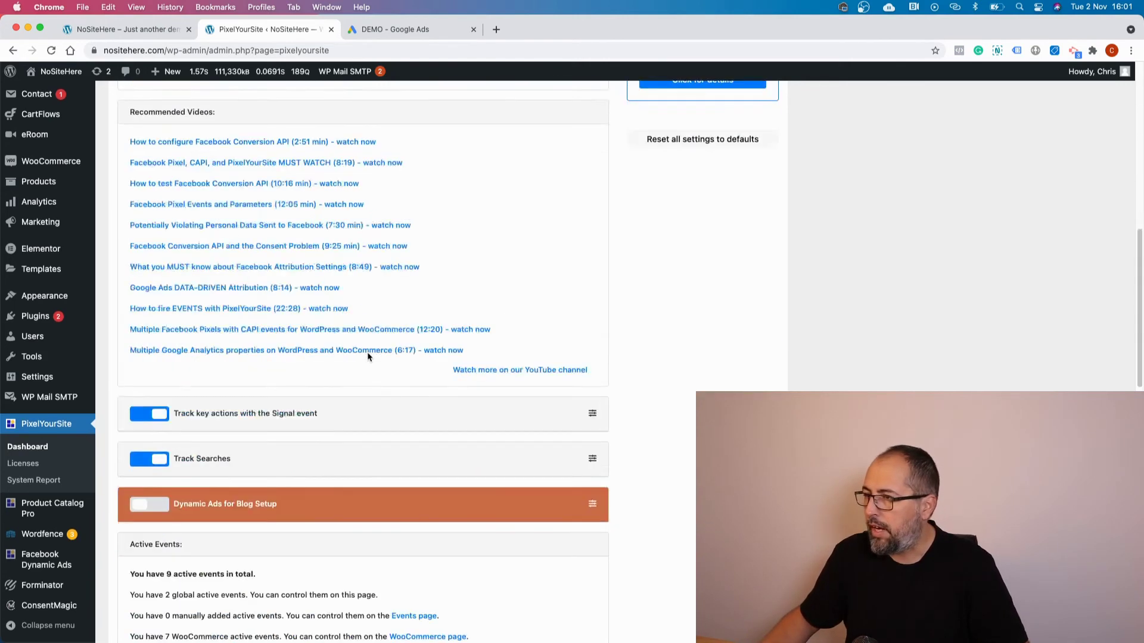
click(384, 596)
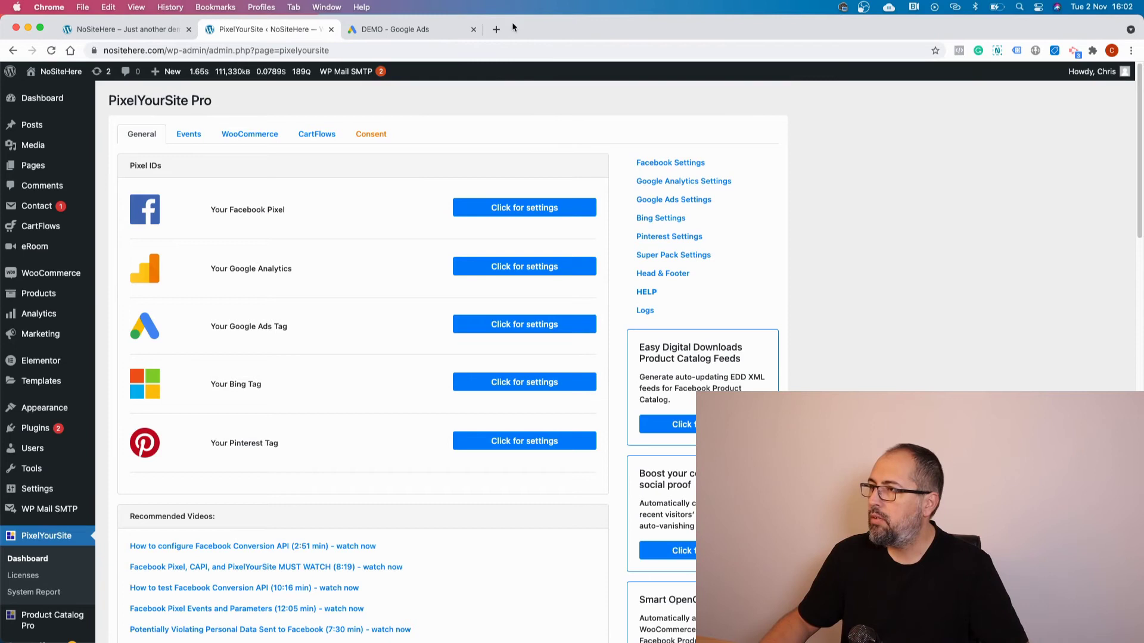
Step: Open a new tab and copy the site's home page address from the WP admin bar
click(495, 29)
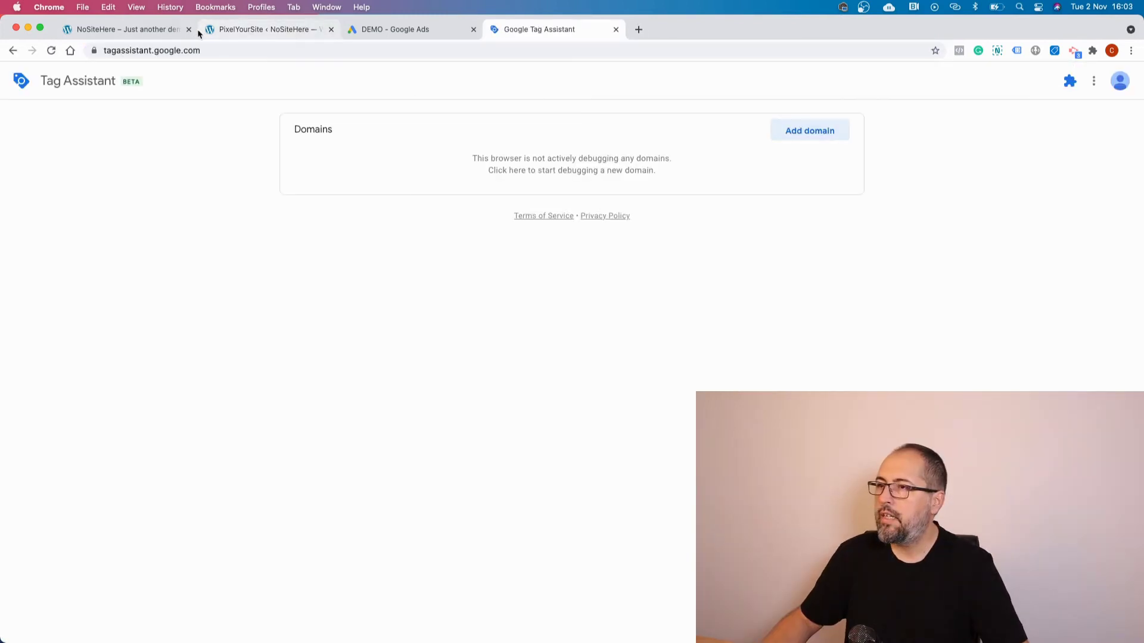
click(201, 31)
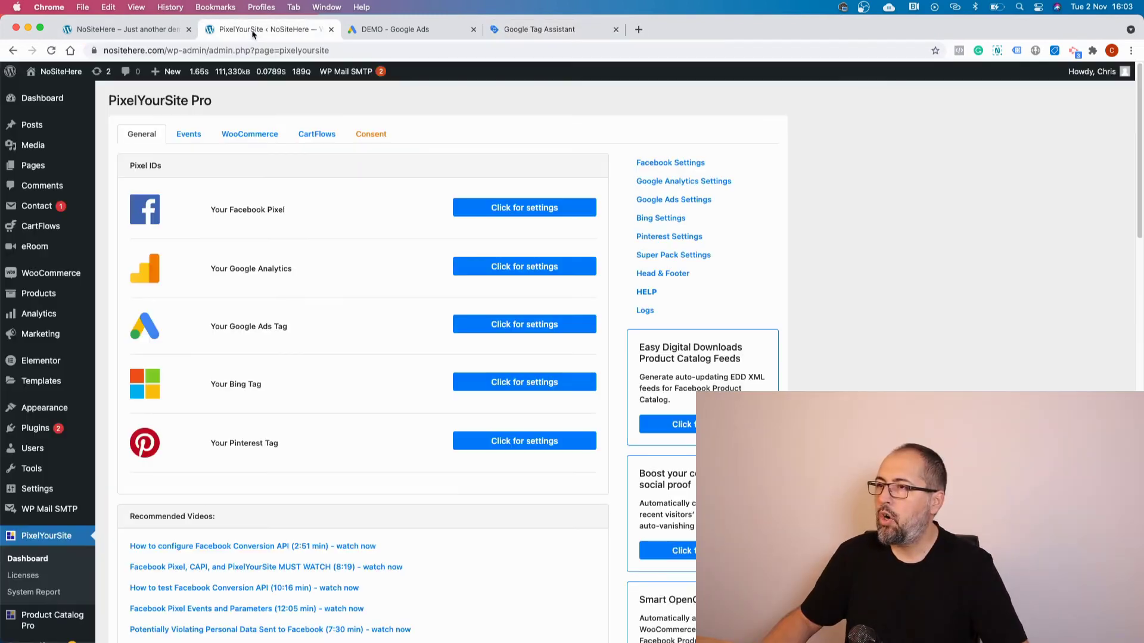
right_click(52, 72)
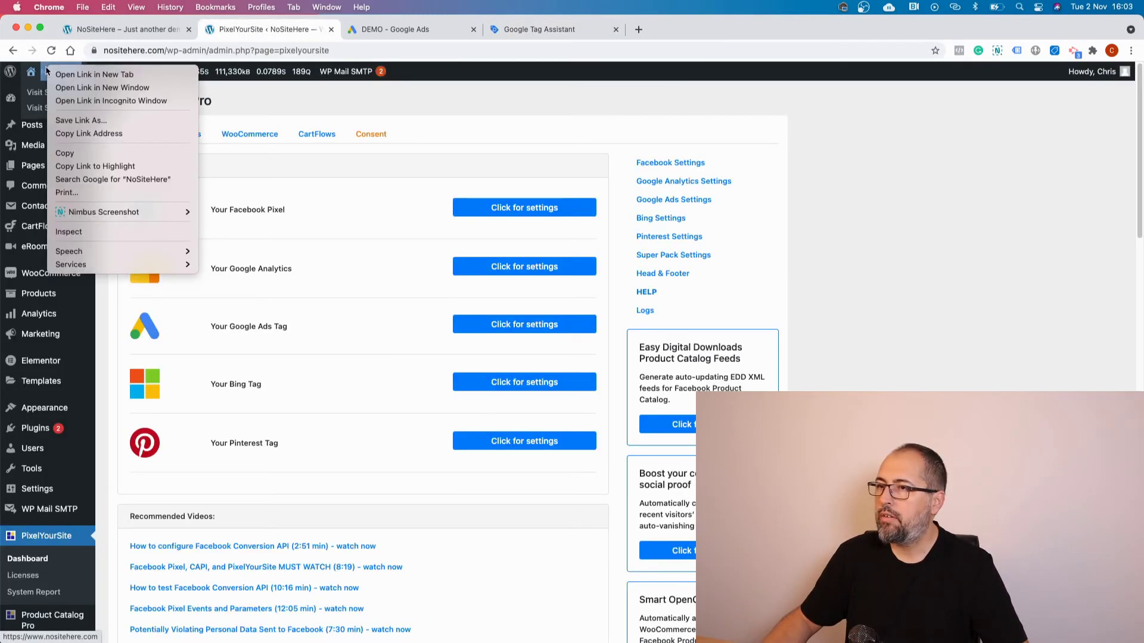
click(89, 133)
Step: In Tag Assistant, add the nositehere.com domain and connect a debug session
click(510, 29)
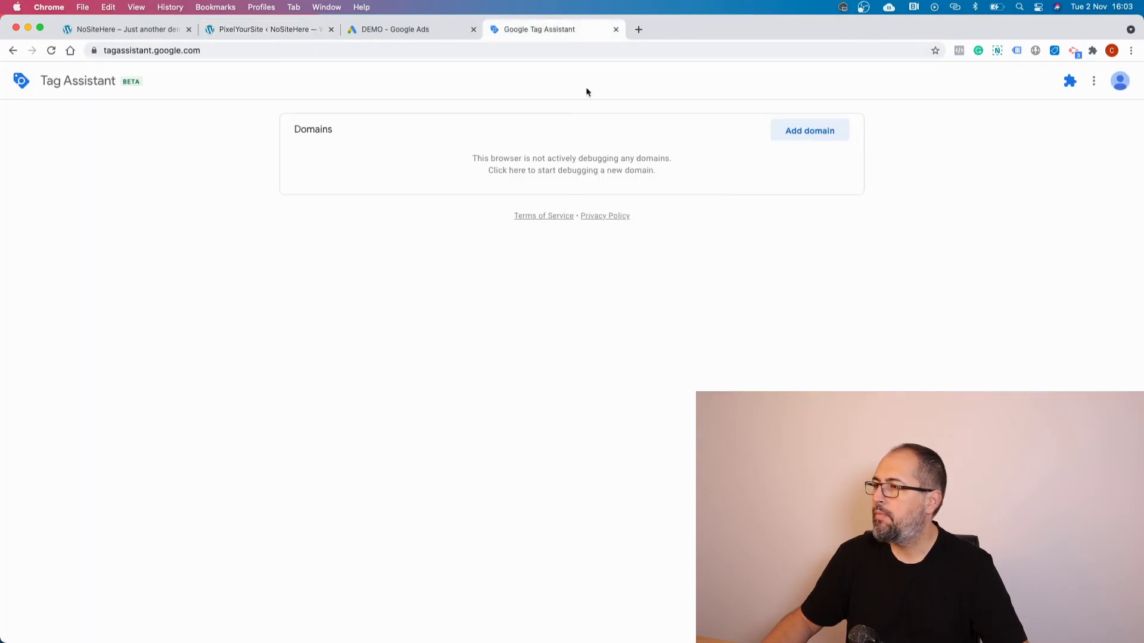
click(799, 132)
click(513, 325)
right_click(516, 328)
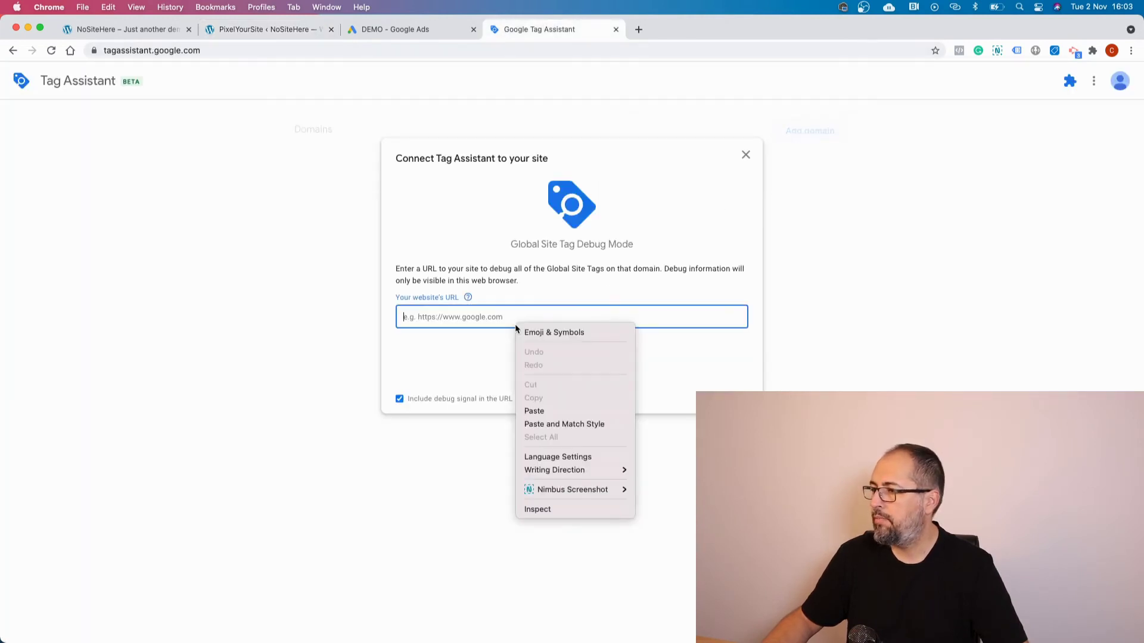
click(532, 411)
click(558, 353)
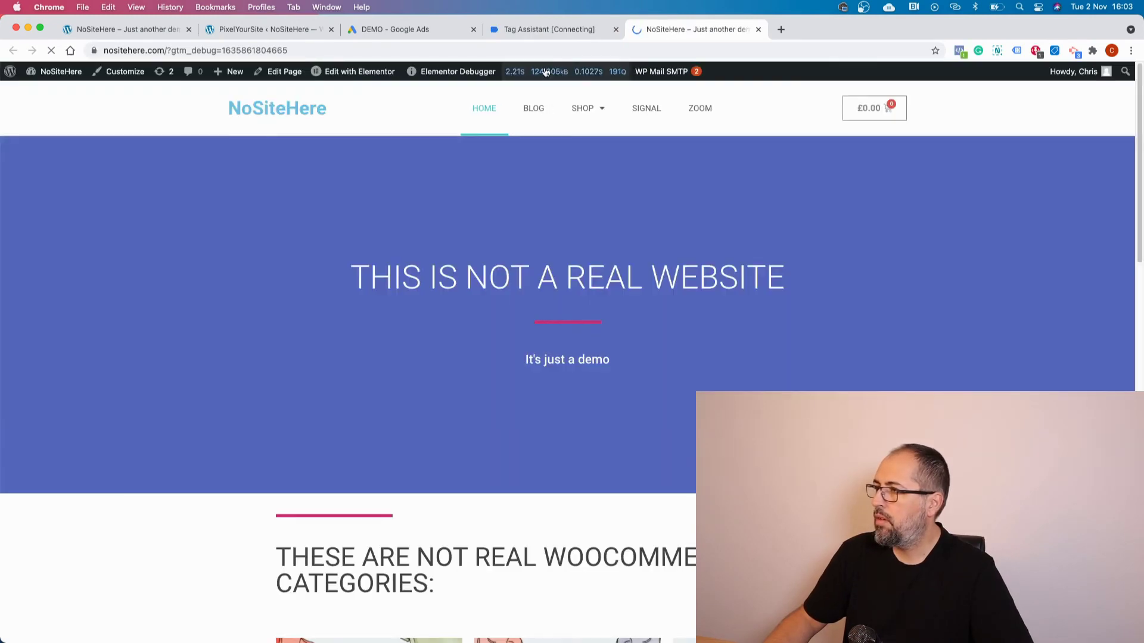
click(542, 36)
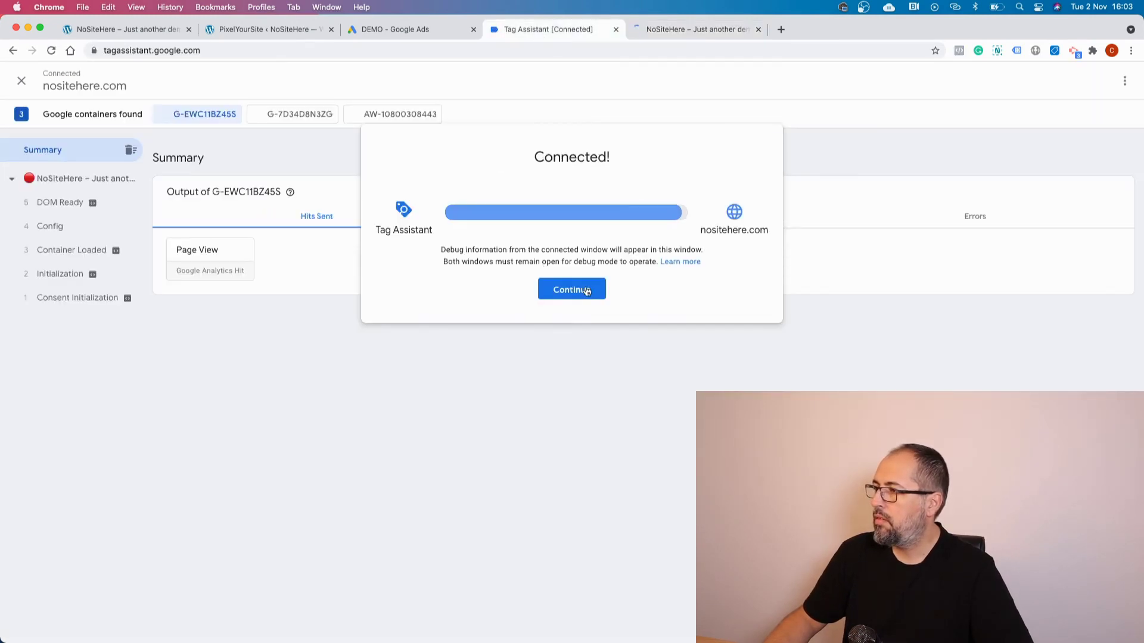
click(588, 292)
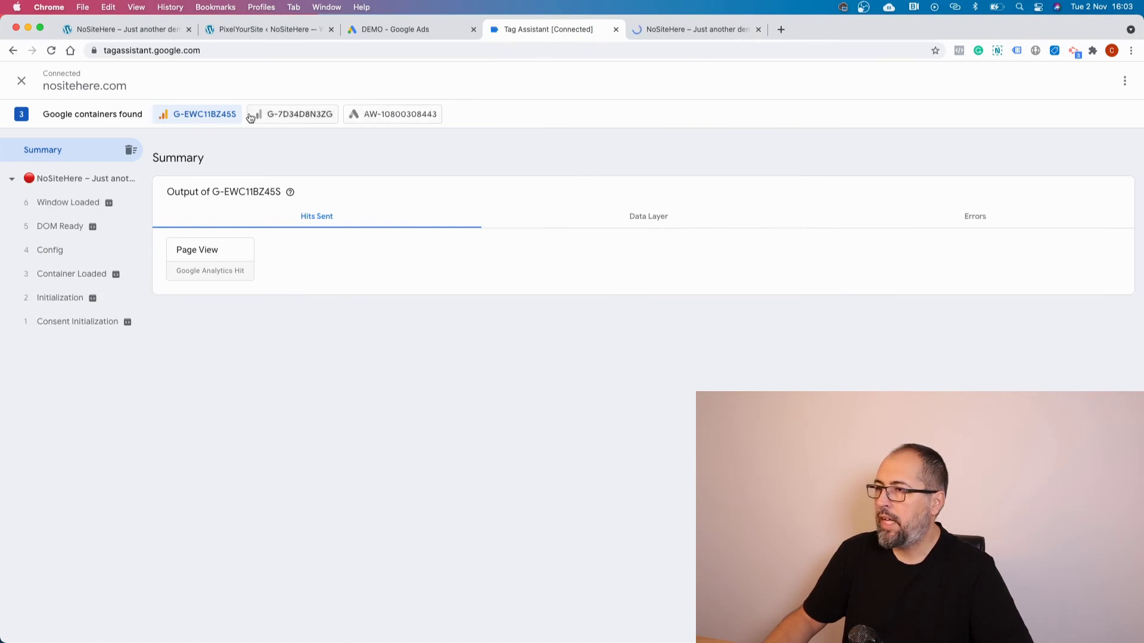
click(378, 116)
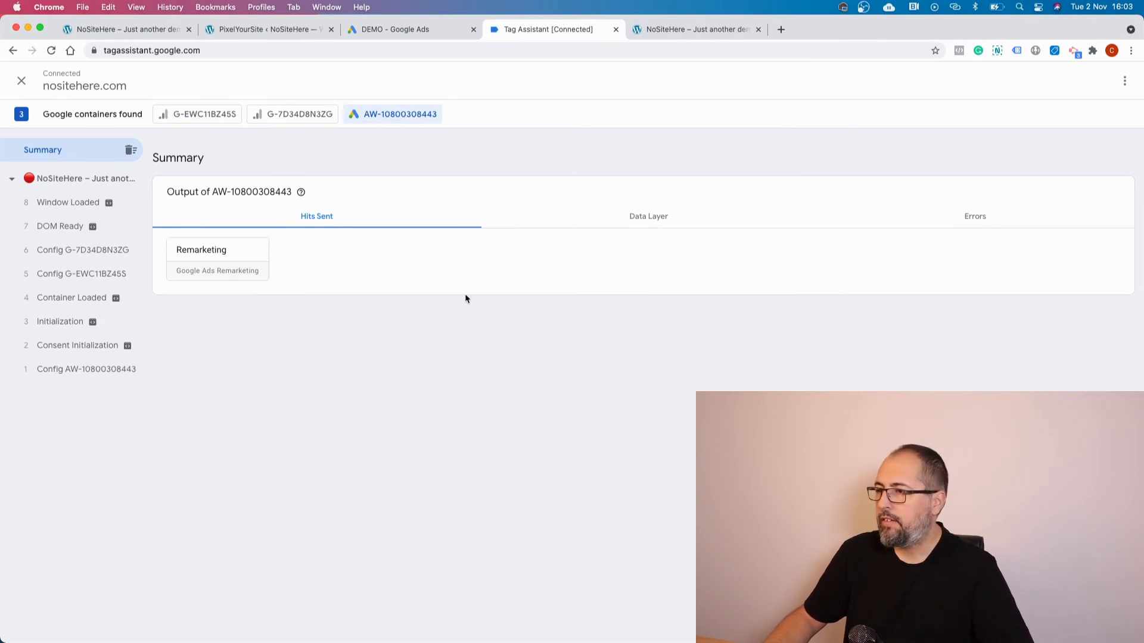
click(694, 29)
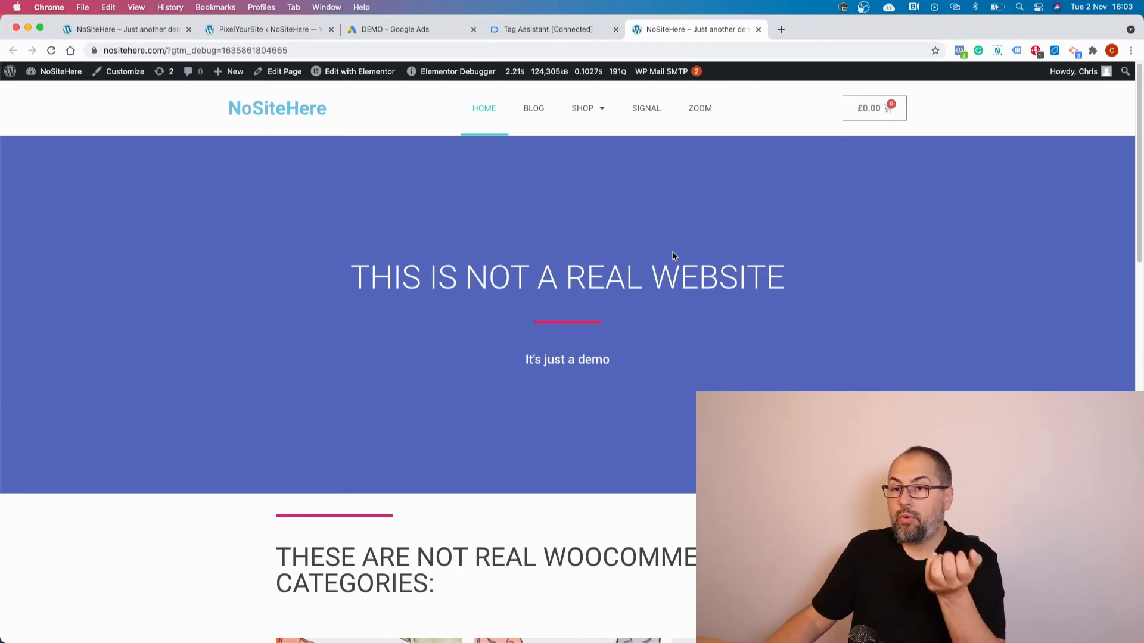
Step: Open the SHOP page from the NoSiteHere top navigation
click(581, 109)
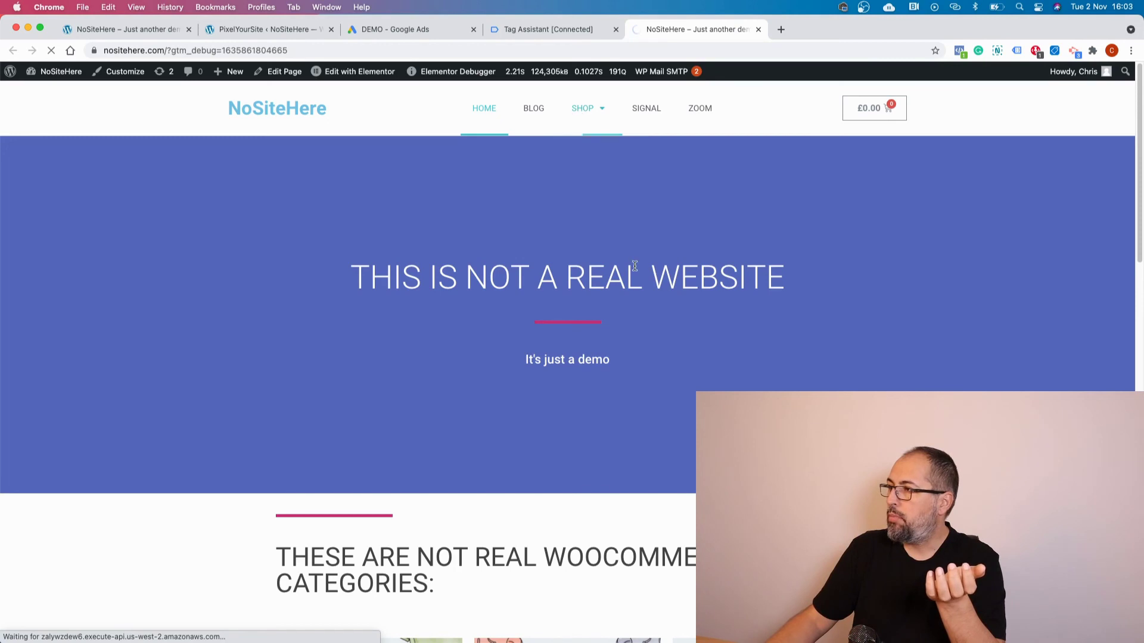